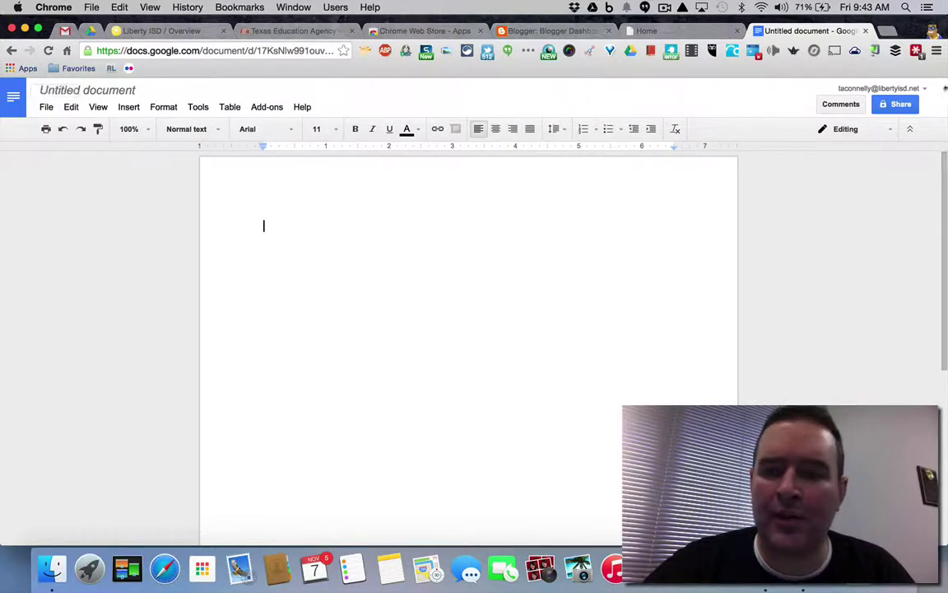
# - Open a new tab and show the Chrome apps page in it
pyautogui.click(890, 31)
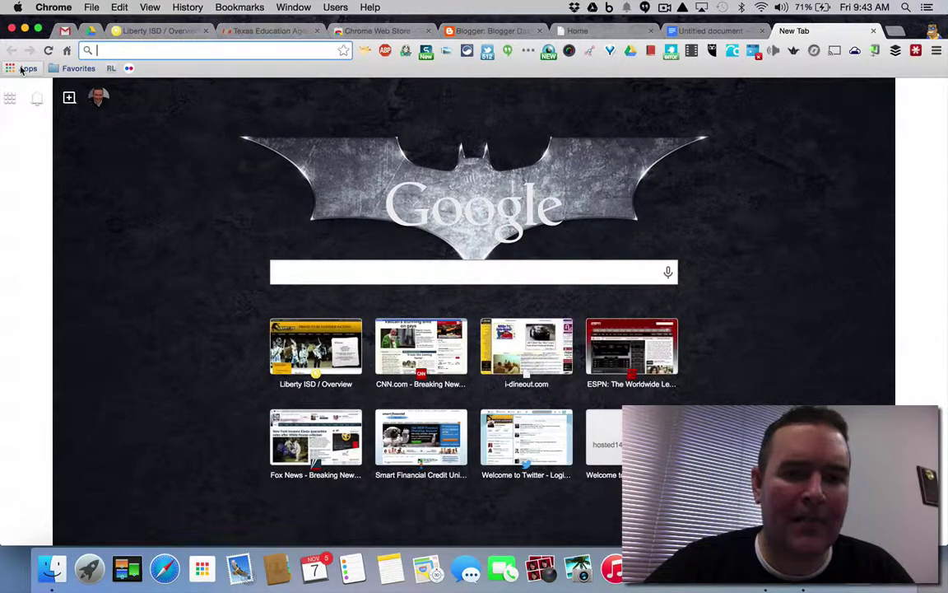
pyautogui.click(23, 72)
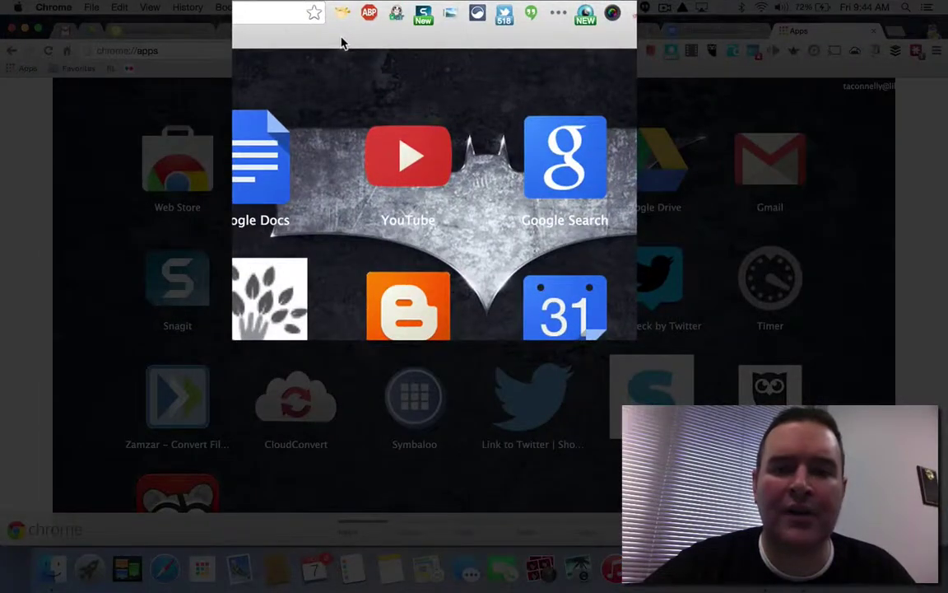
# - Hide the Apps shortcut on the bookmarks bar and show it again
pyautogui.rightClick(342, 43)
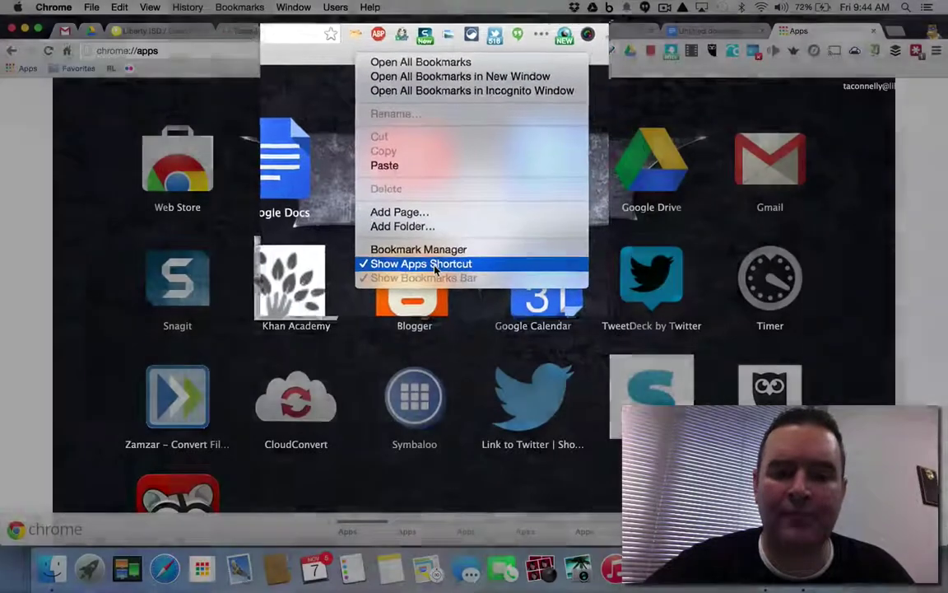
pyautogui.click(435, 281)
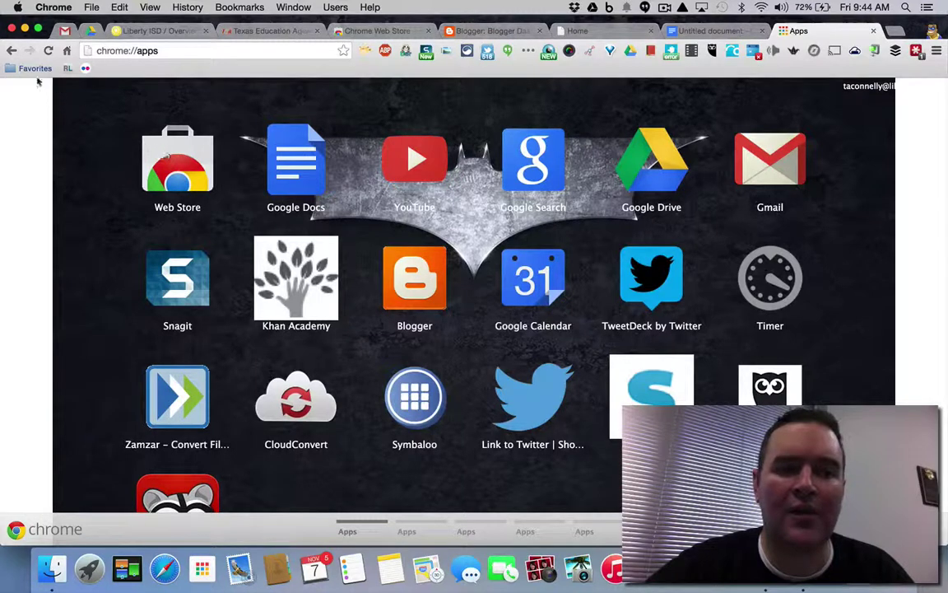
pyautogui.rightClick(334, 66)
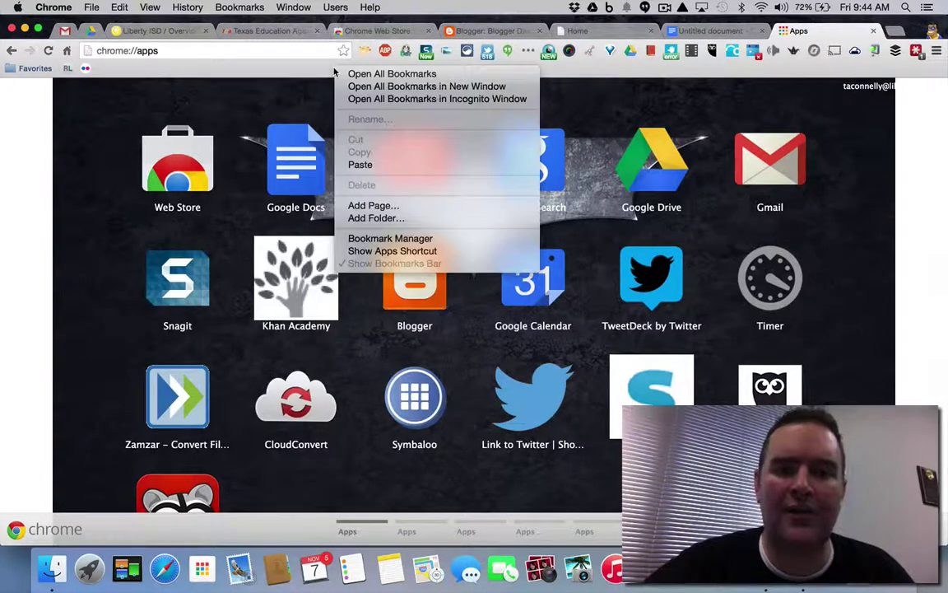
pyautogui.click(359, 252)
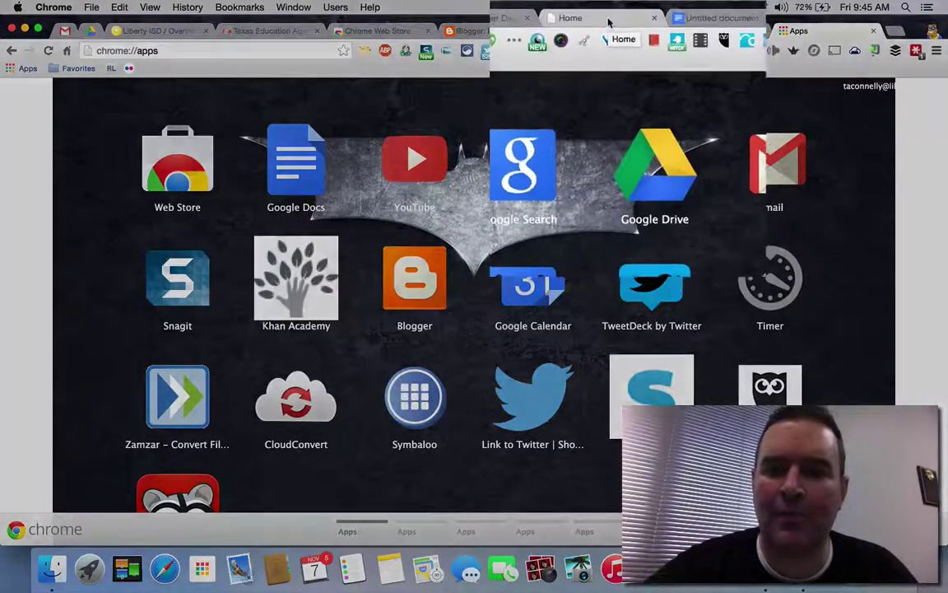
# - Pin the Home website's tab and view the pinned Gmail and Google Drive tabs
pyautogui.click(608, 22)
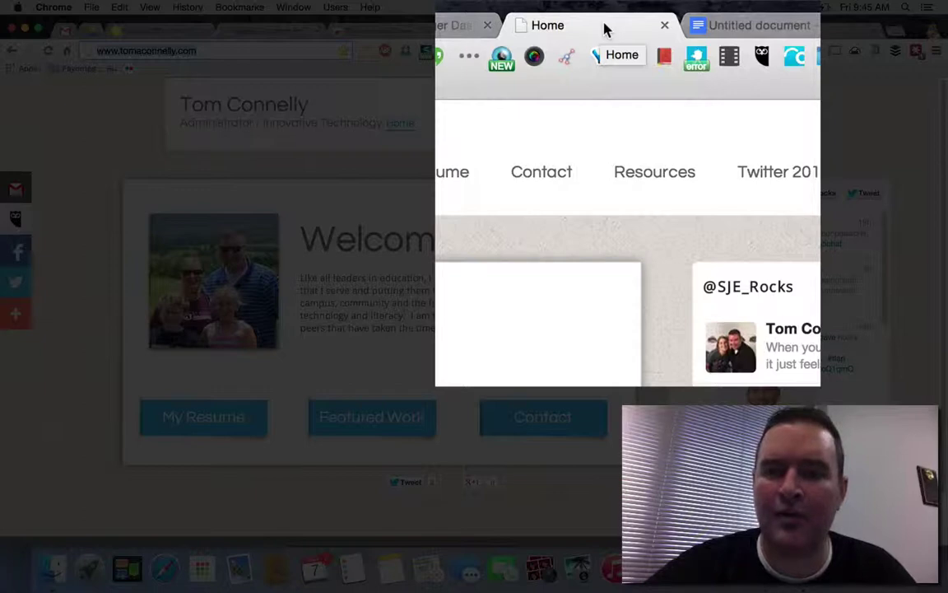
pyautogui.rightClick(605, 30)
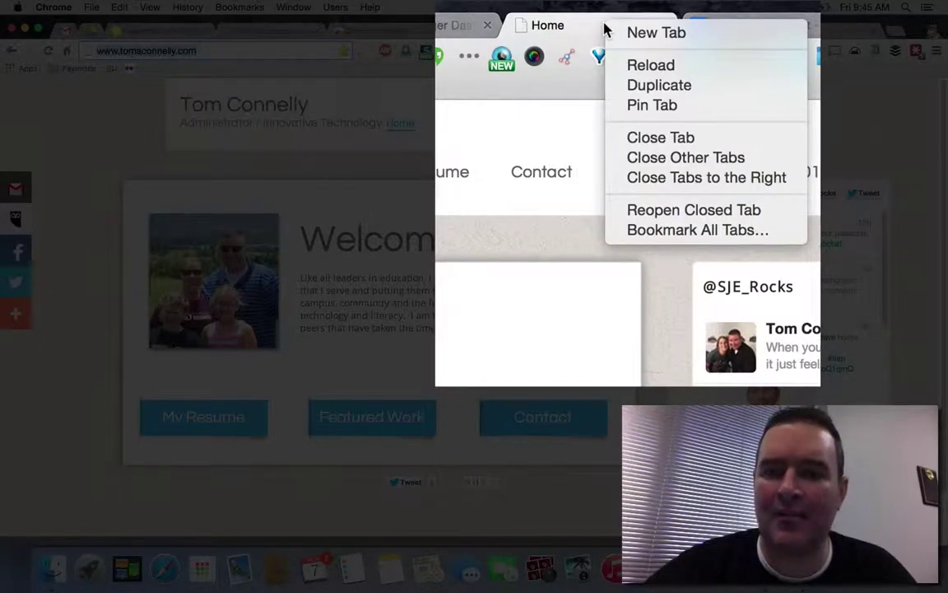
pyautogui.click(650, 112)
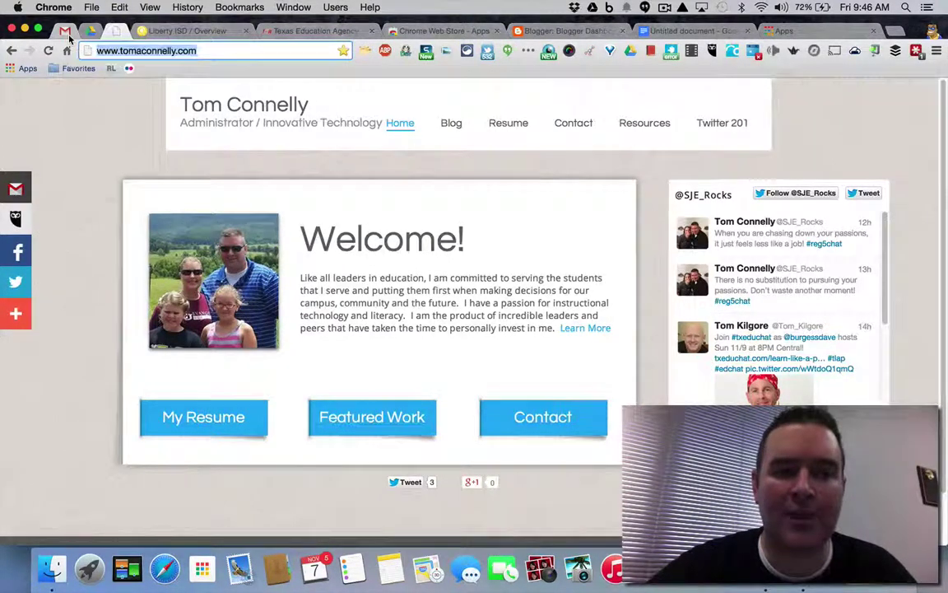
pyautogui.click(66, 31)
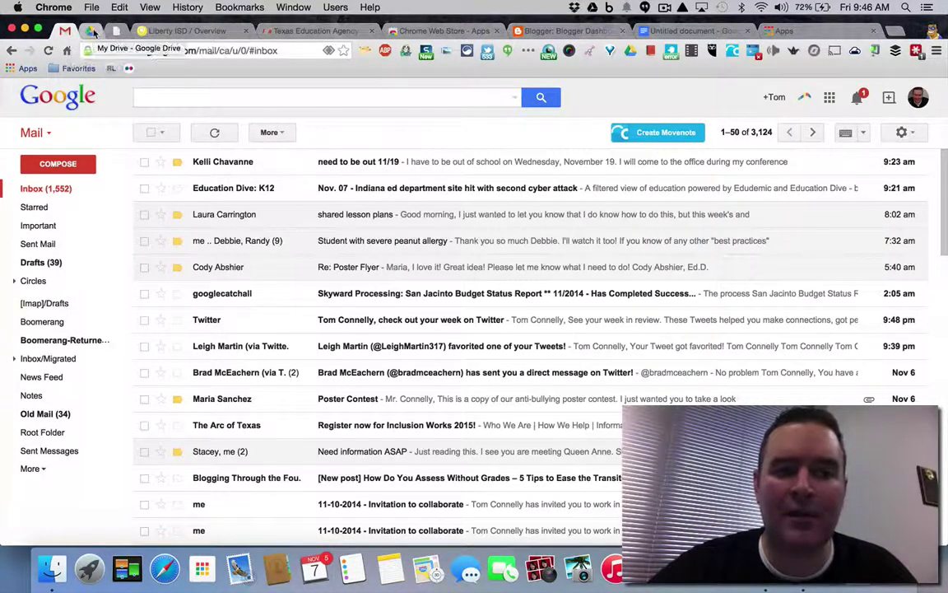
pyautogui.click(93, 31)
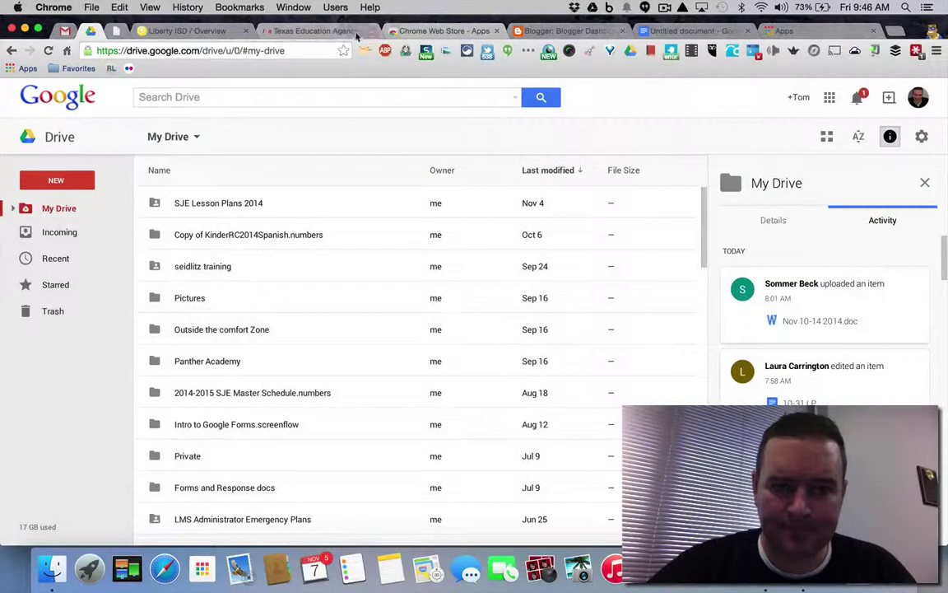
# - Bookmark the Texas Education Agency welcome page in the Bookmarks Bar folder
pyautogui.click(317, 31)
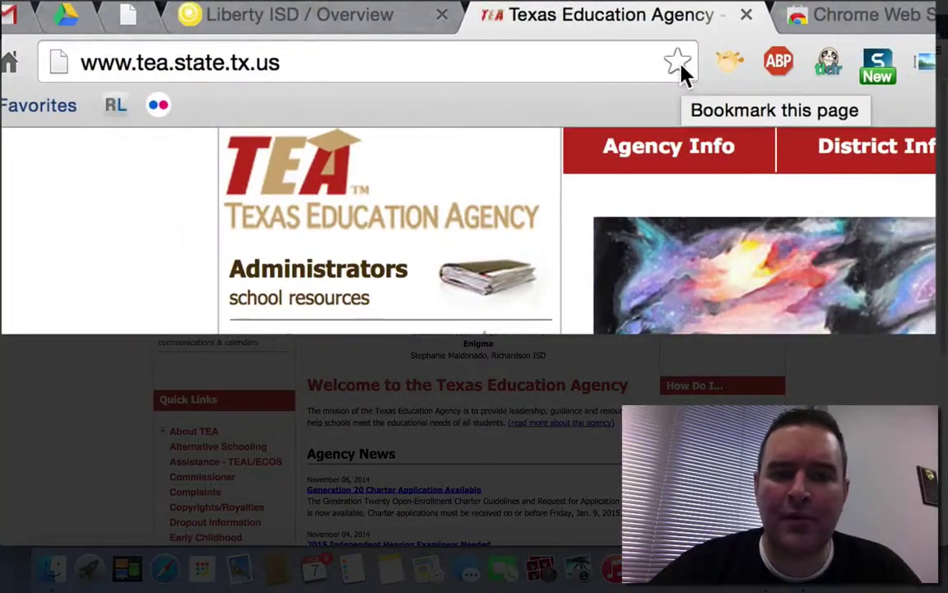
pyautogui.click(677, 66)
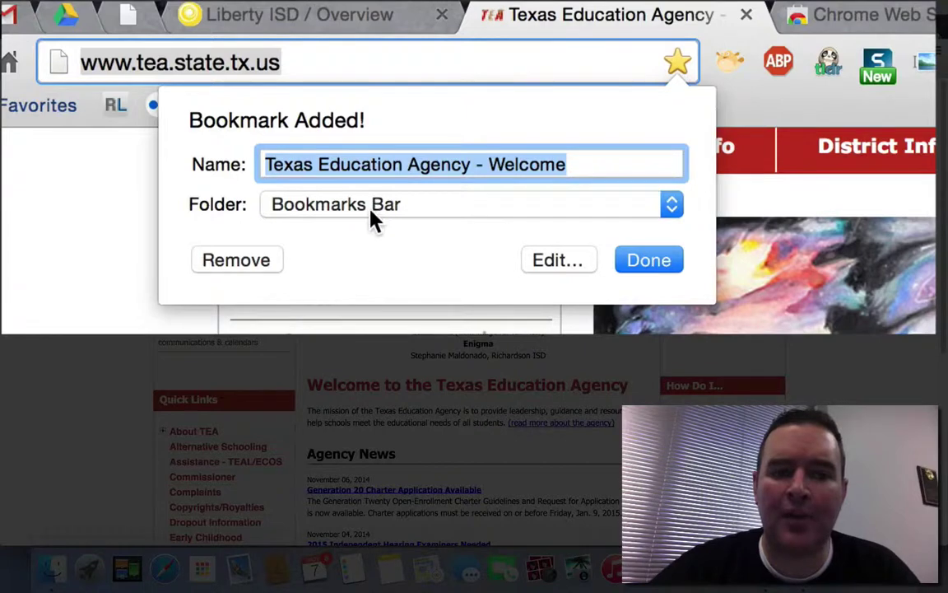
pyautogui.click(671, 206)
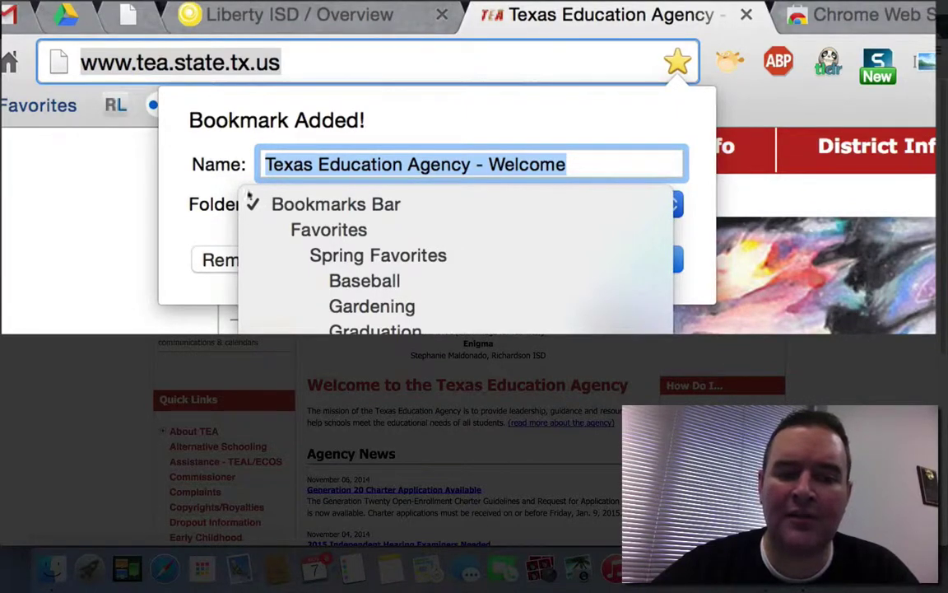
pyautogui.click(475, 206)
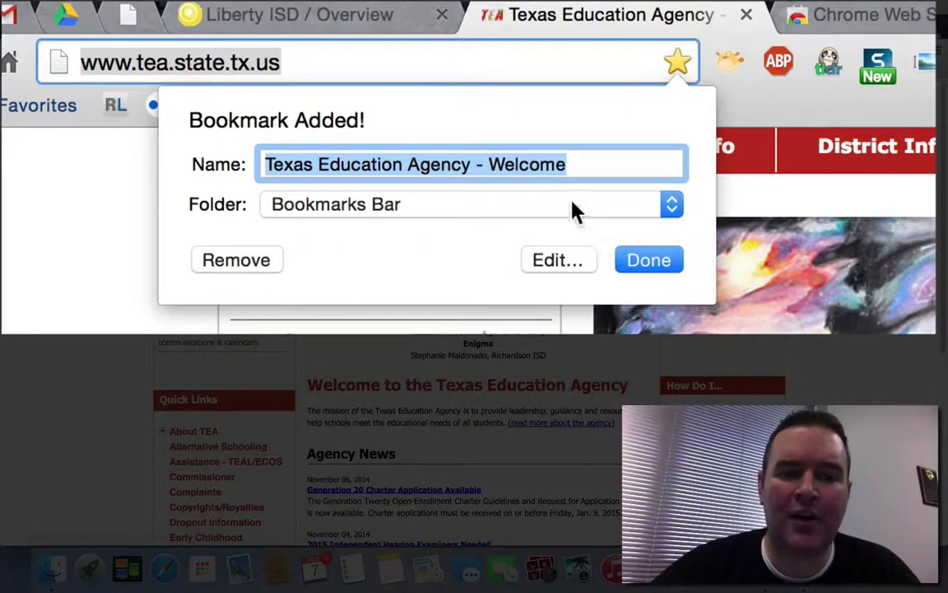
pyautogui.click(663, 265)
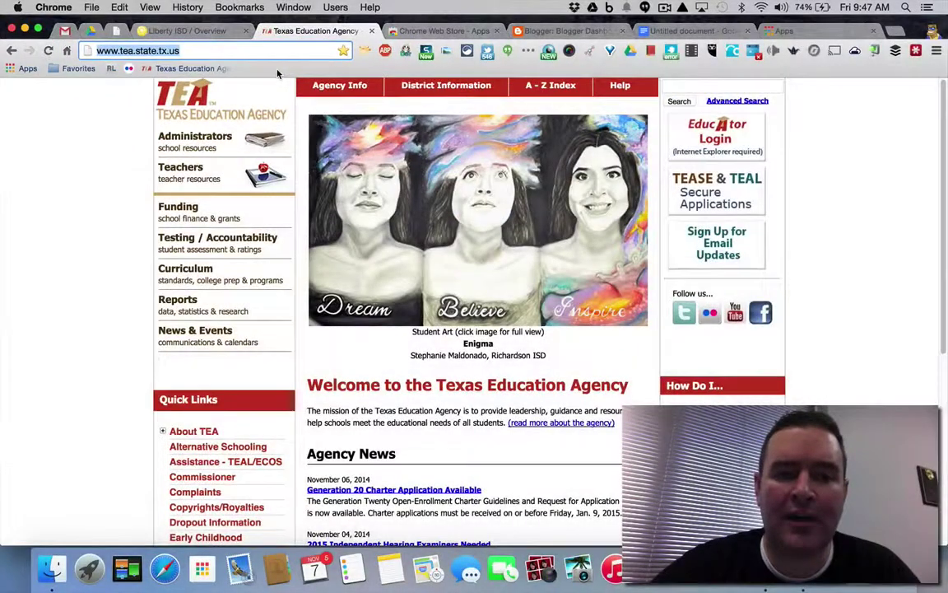
# - Open the Bookmark Manager and load the Texas Education Agency bookmark from its list
pyautogui.rightClick(277, 75)
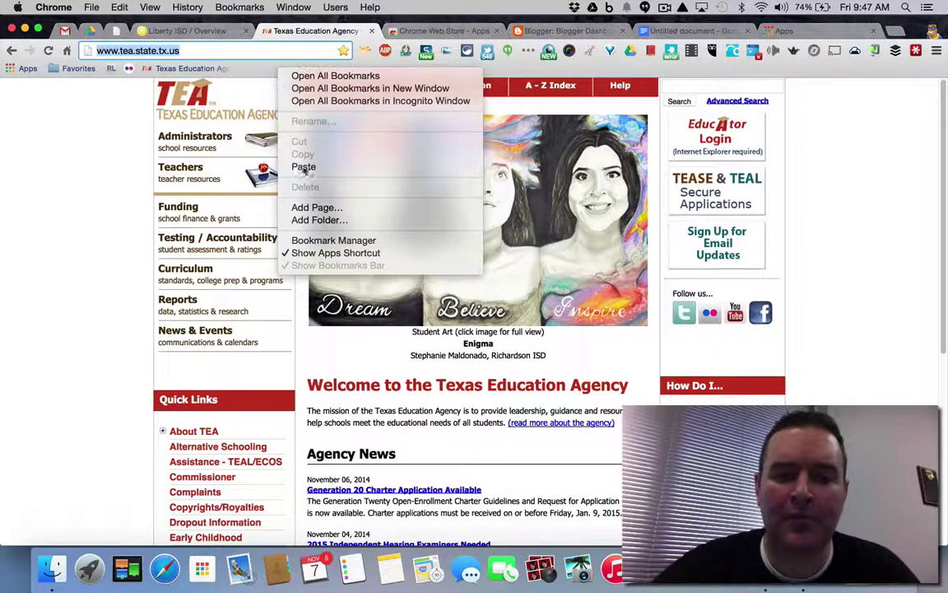
pyautogui.click(323, 241)
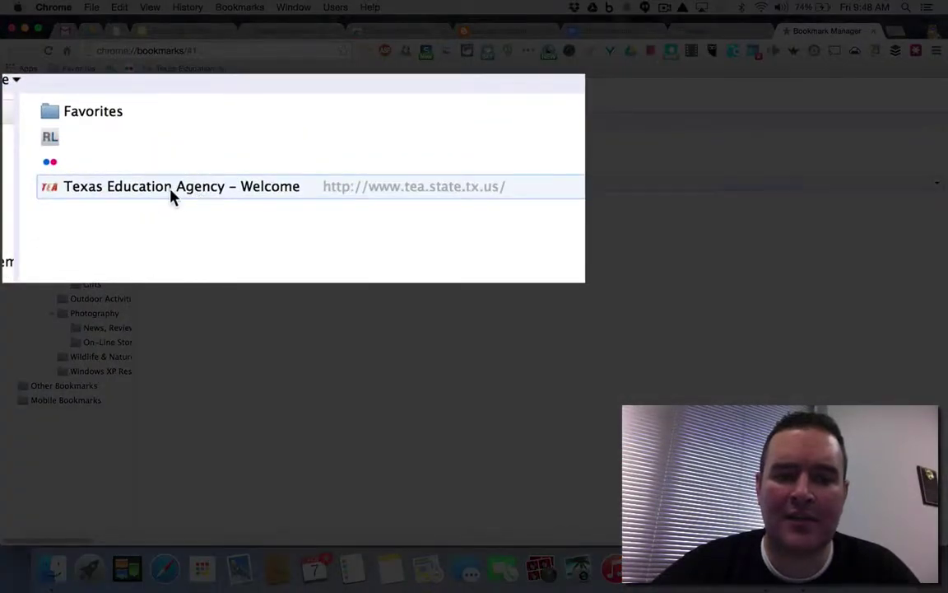
pyautogui.click(171, 194)
pyautogui.doubleClick(113, 194)
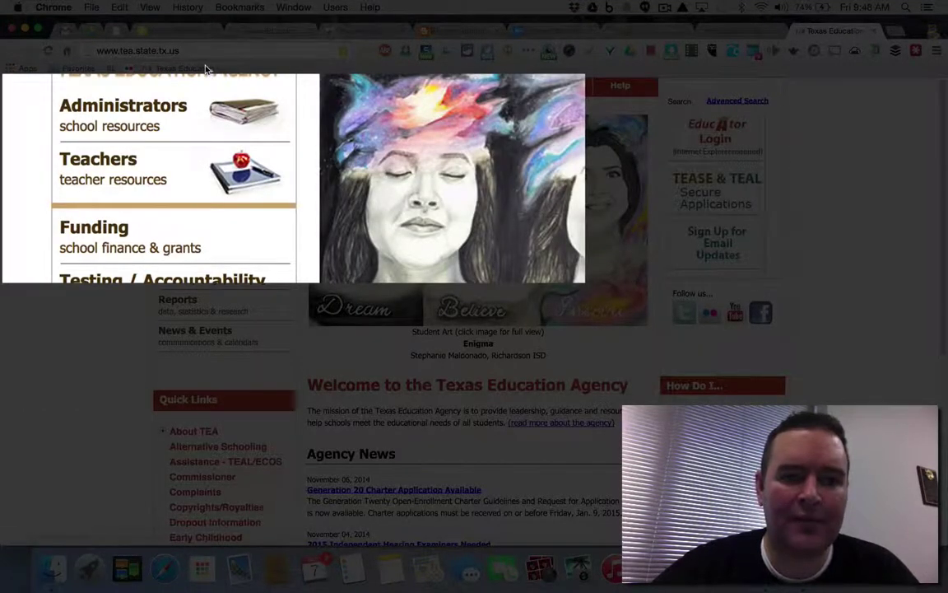
# - Return to the Bookmark Manager and clear the name of the Texas Education Agency bookmark, keeping its address
pyautogui.rightClick(272, 69)
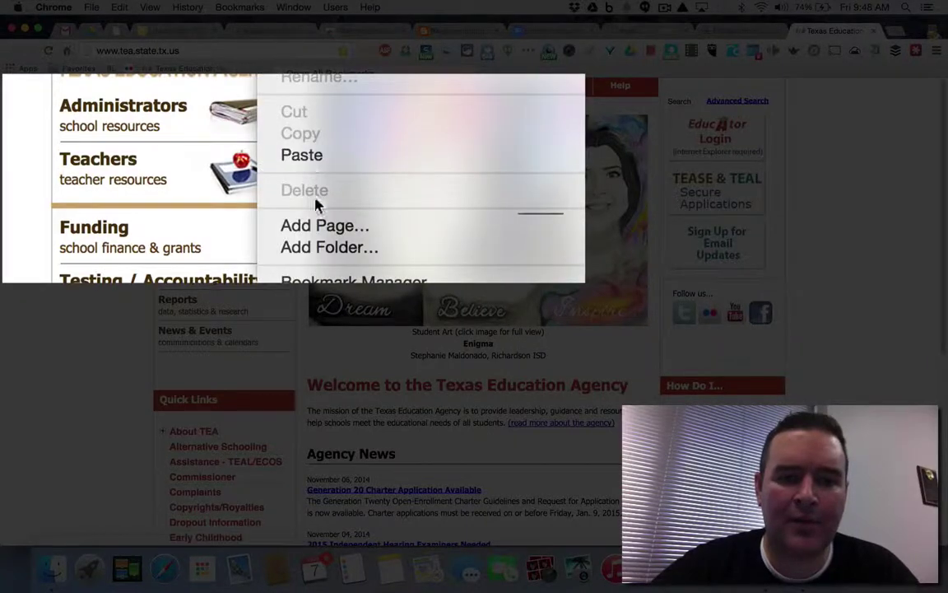
pyautogui.click(354, 282)
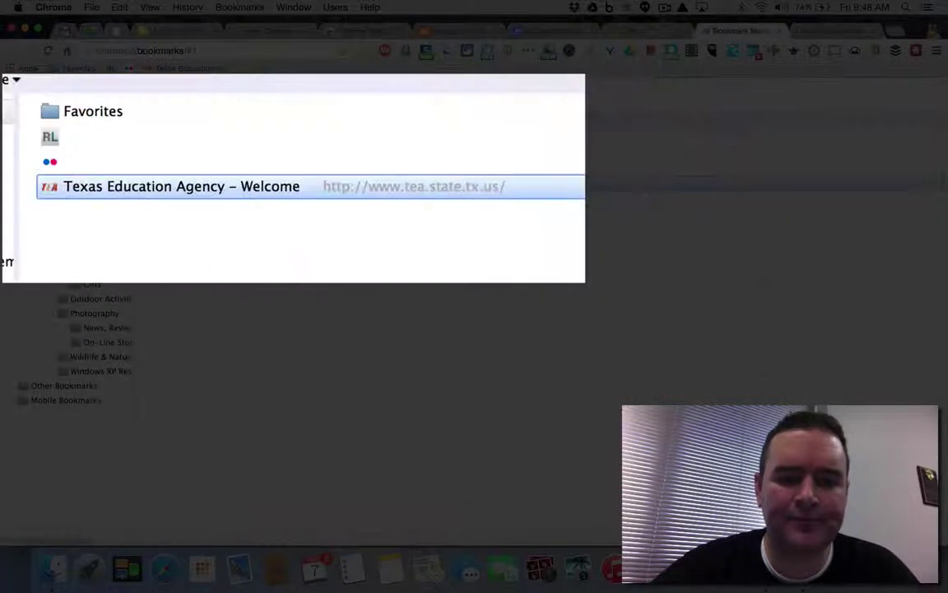
pyautogui.rightClick(120, 190)
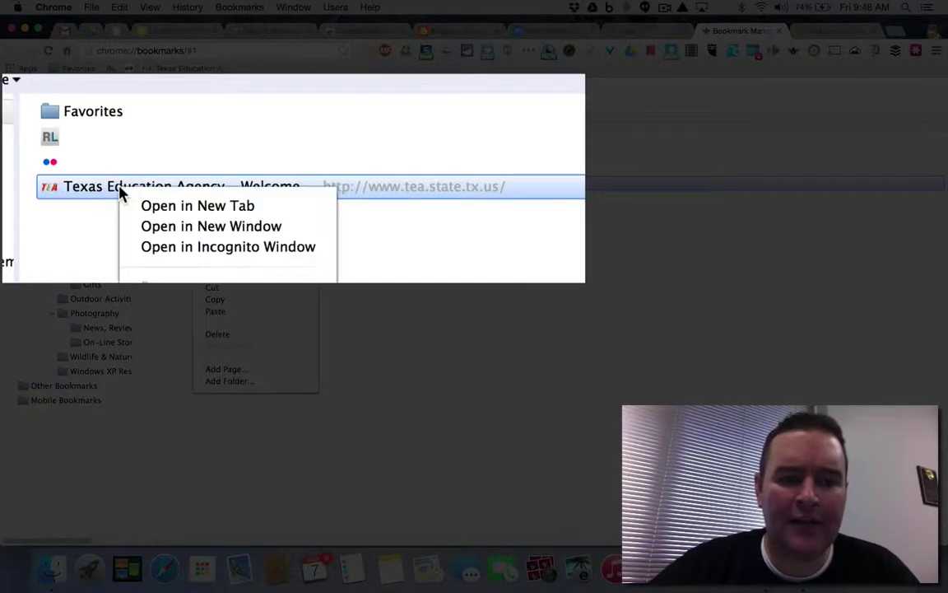
pyautogui.click(157, 281)
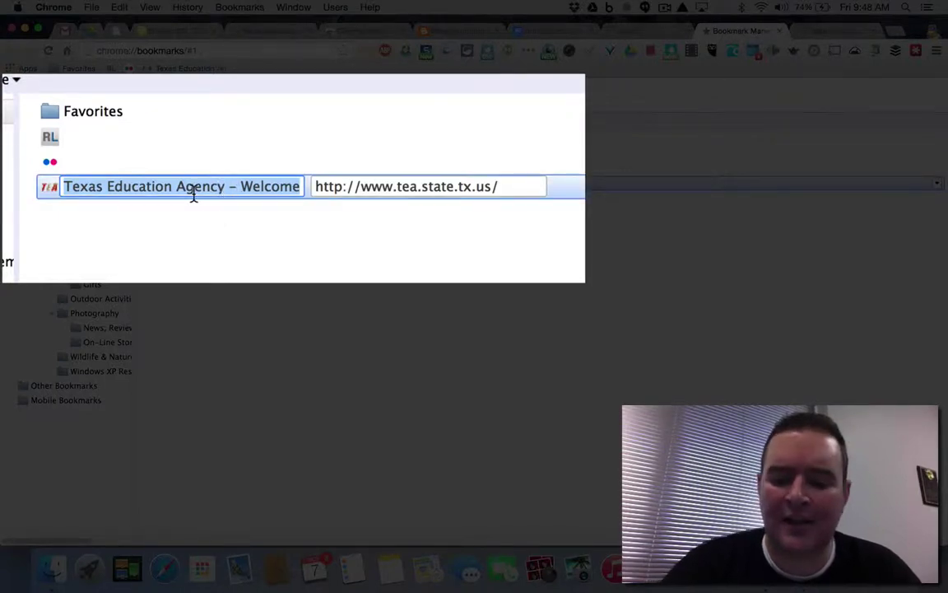
pyautogui.press('BackSpace')
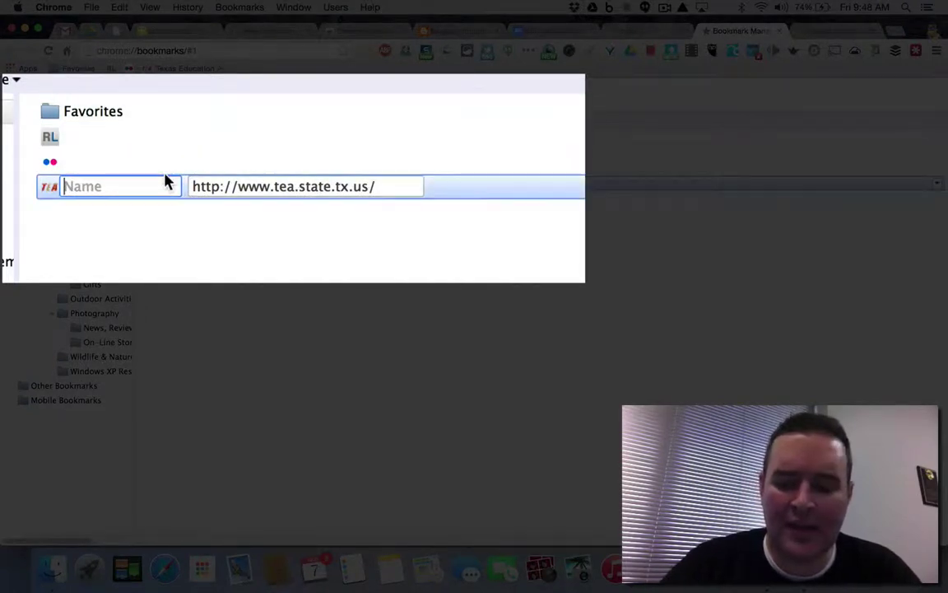
pyautogui.press('Return')
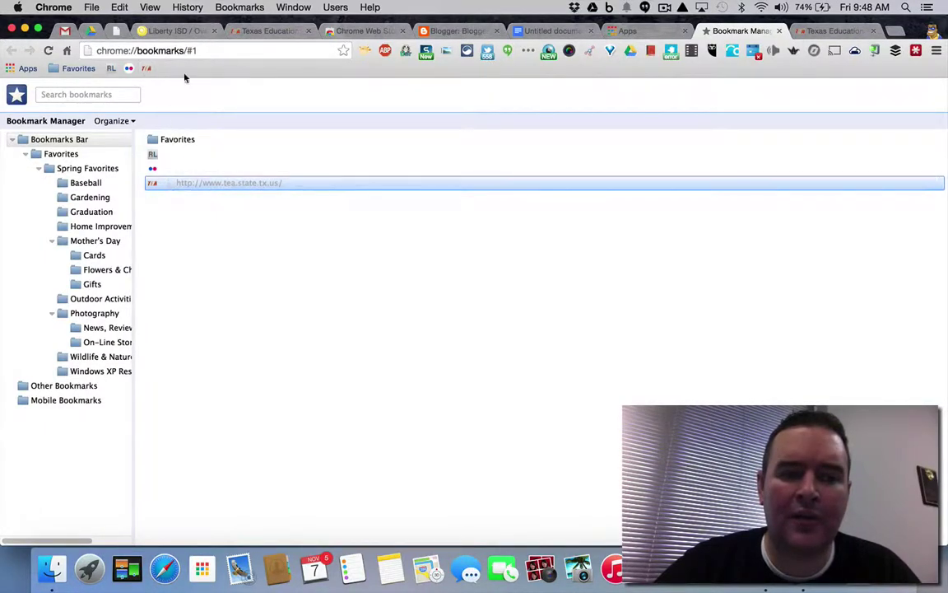
# - Cut the icon-only Texas Education Agency bookmark from the bookmarks bar
pyautogui.rightClick(207, 73)
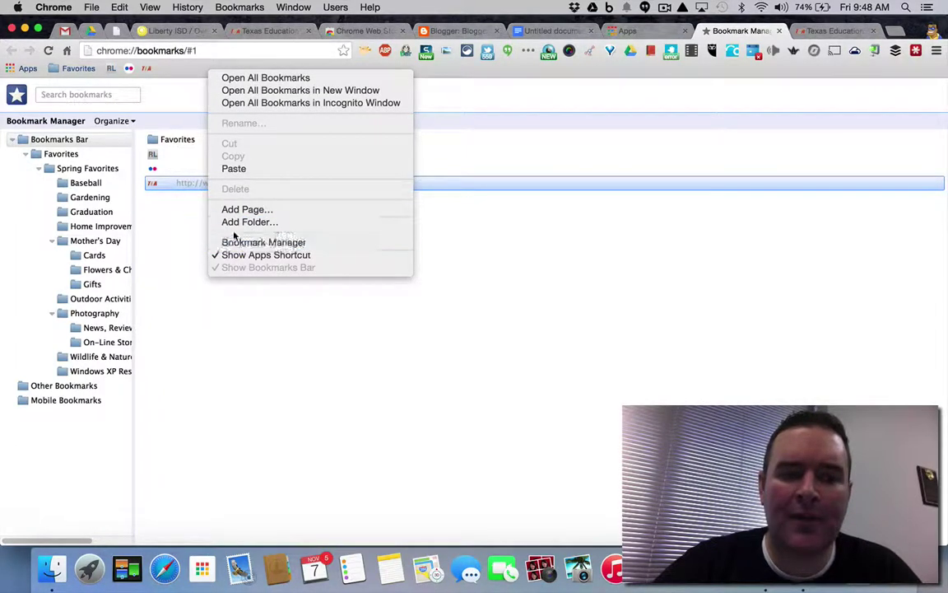
pyautogui.click(175, 233)
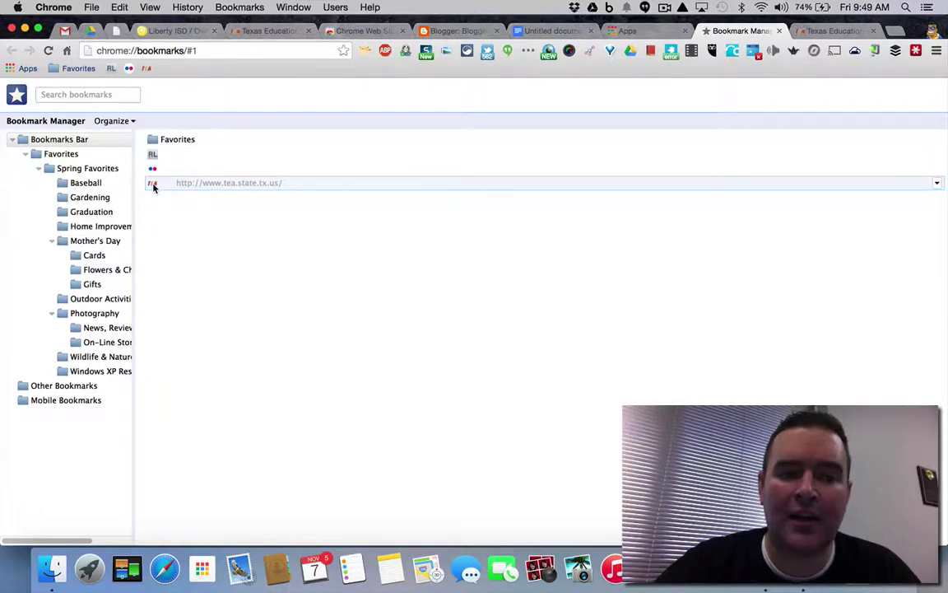
pyautogui.rightClick(146, 70)
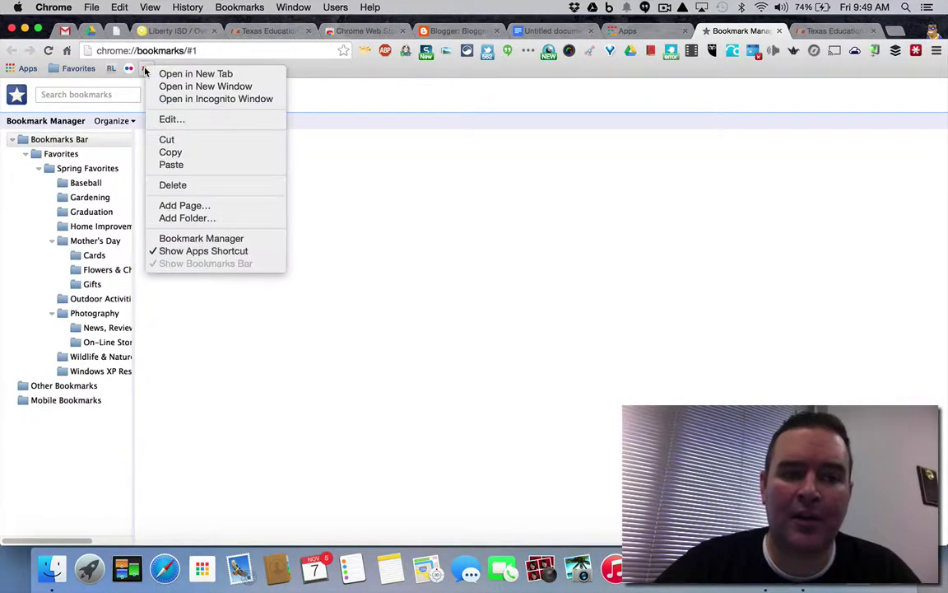
pyautogui.click(168, 140)
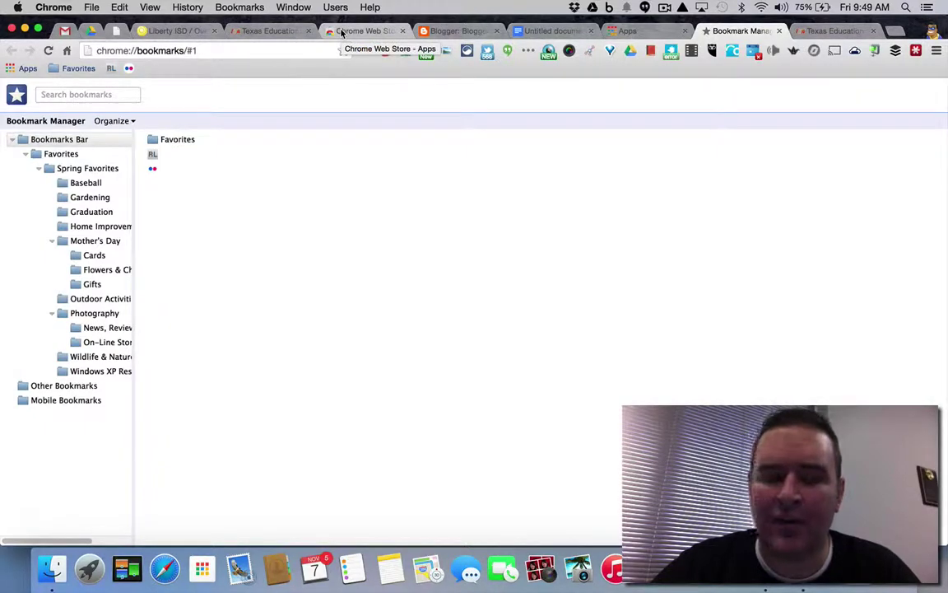
pyautogui.click(666, 8)
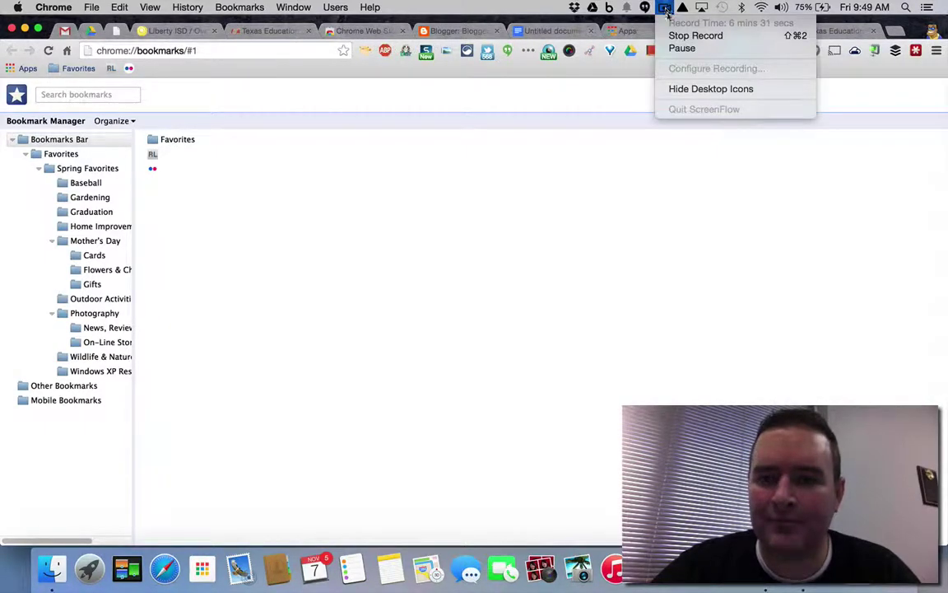